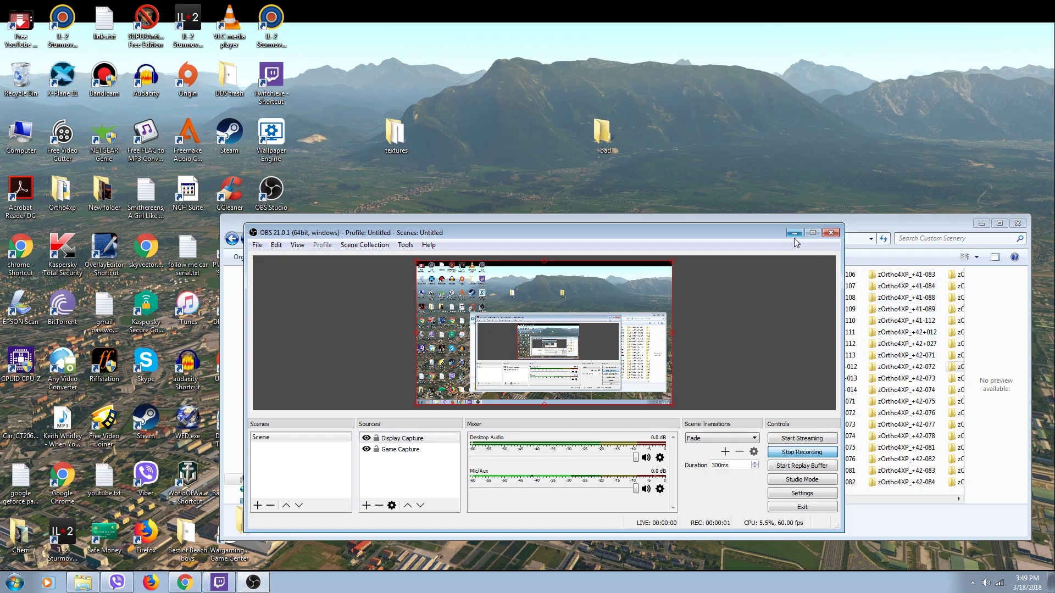
- Bring Explorer forward and scroll Custom Scenery to the zOrtho4XP tile folders
click(793, 235)
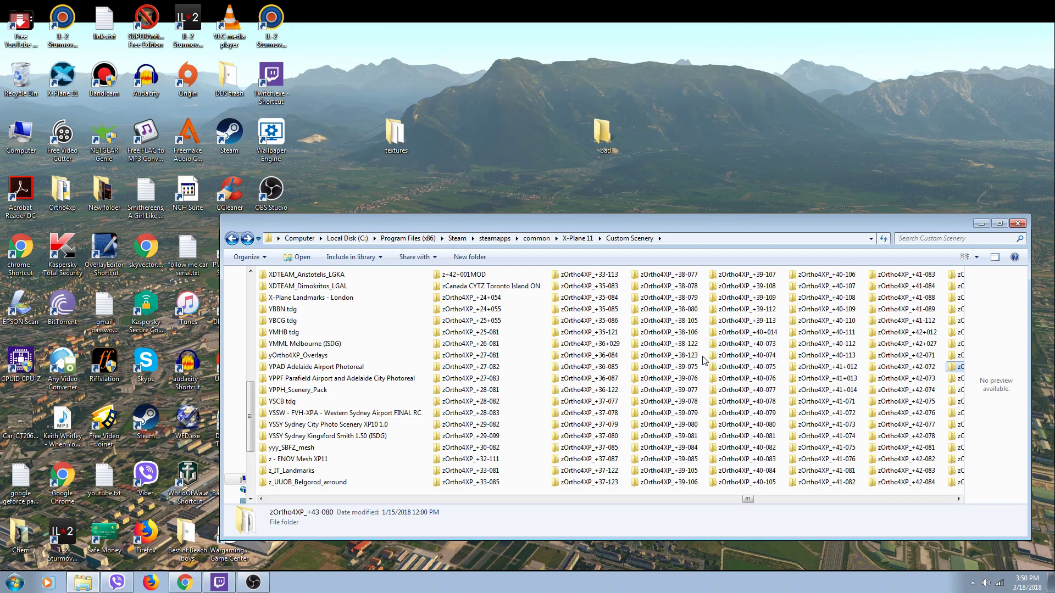
scroll(704, 360, down, 2)
scroll(703, 363, down, 1)
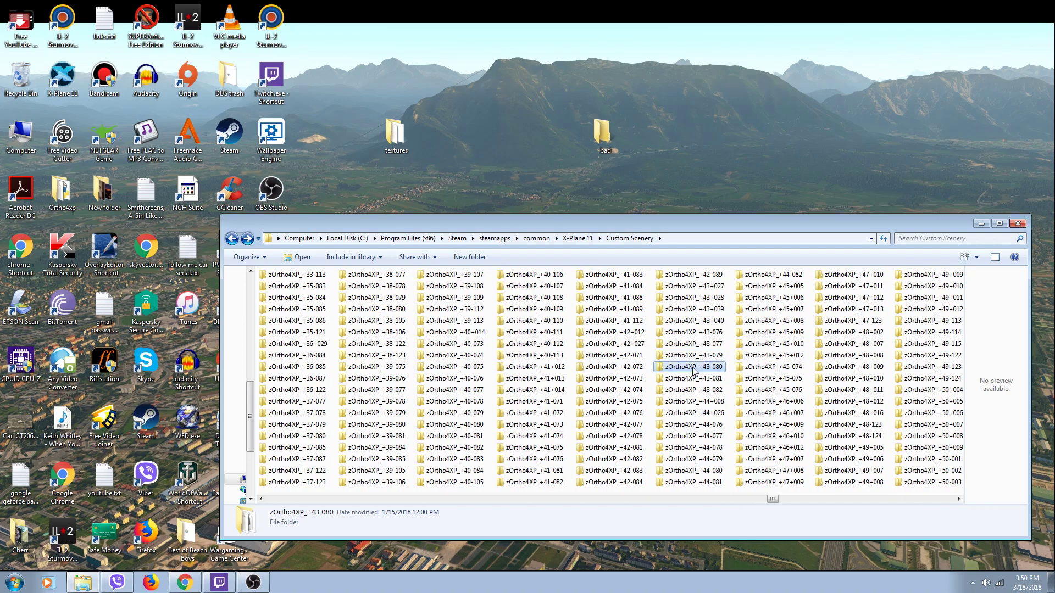
- Open zOrtho4XP_+43-080's textures folder and browse its 985 DDS files, returning to the top
double_click(694, 367)
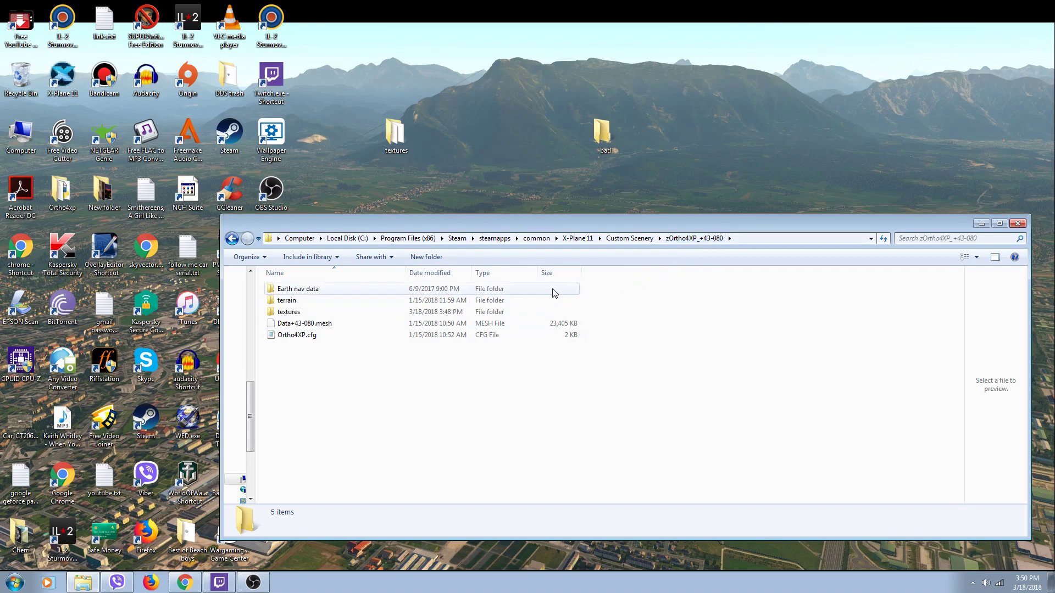
double_click(313, 316)
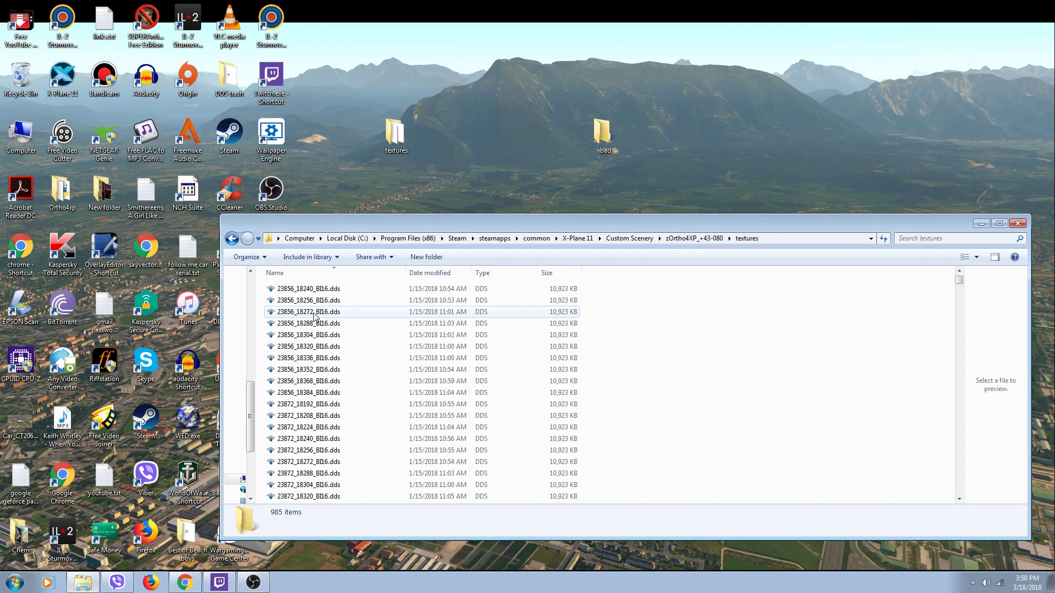
scroll(372, 299, down, 9)
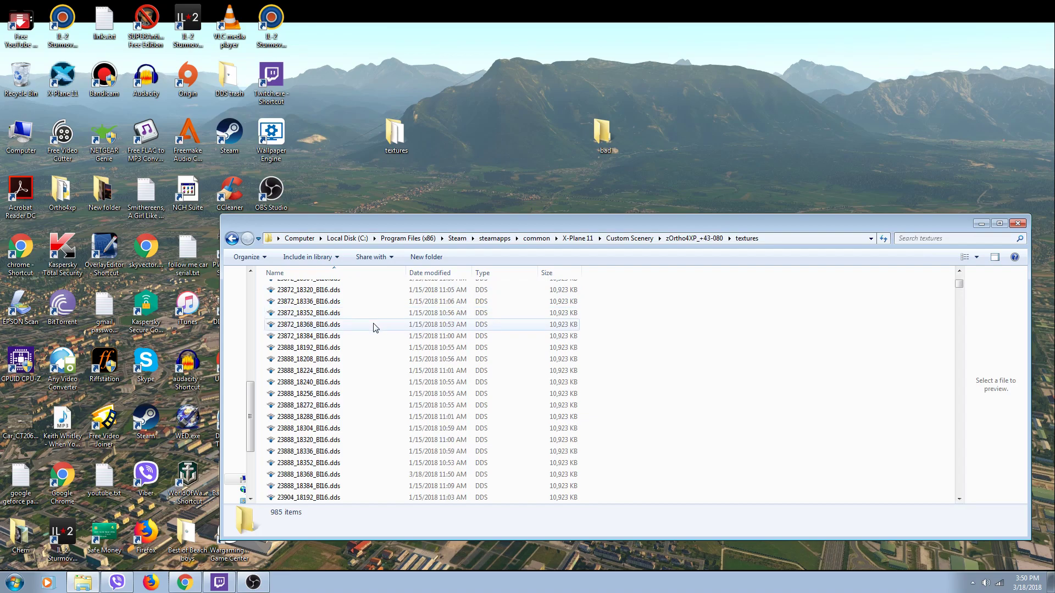
scroll(373, 336, down, 20)
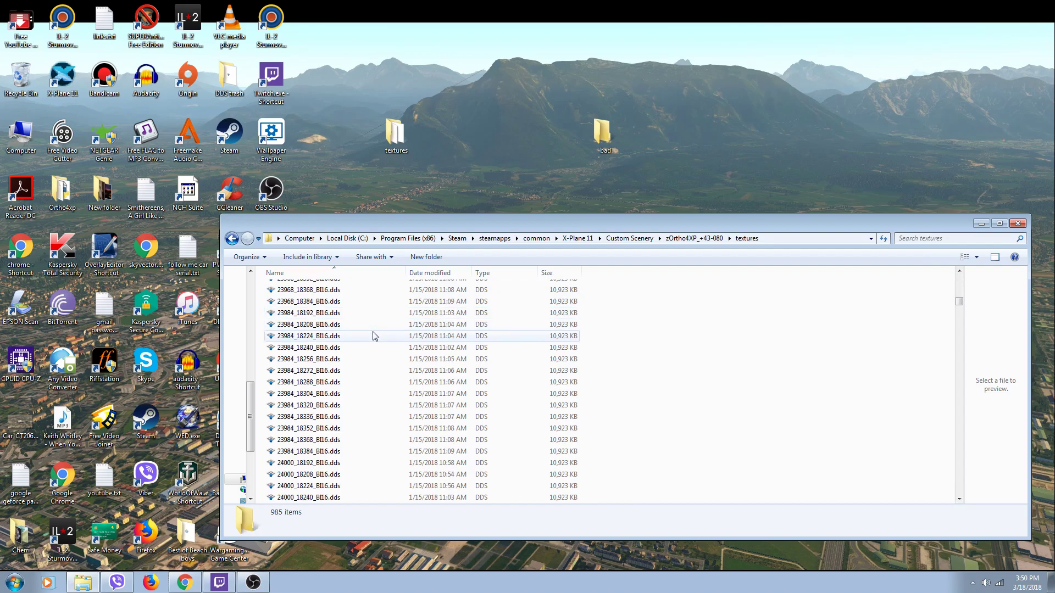
scroll(373, 336, down, 20)
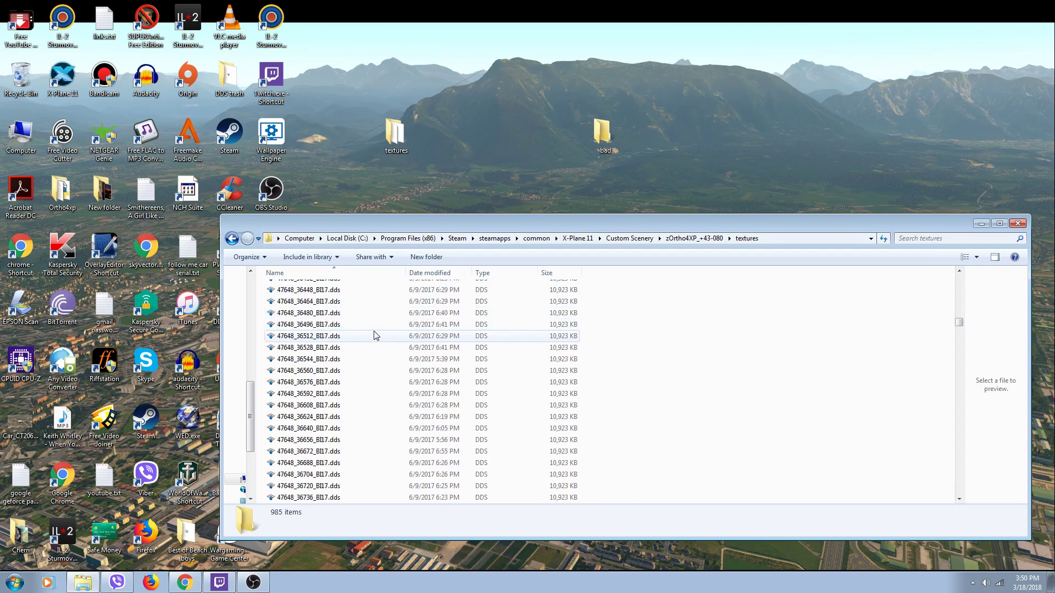
scroll(374, 335, down, 20)
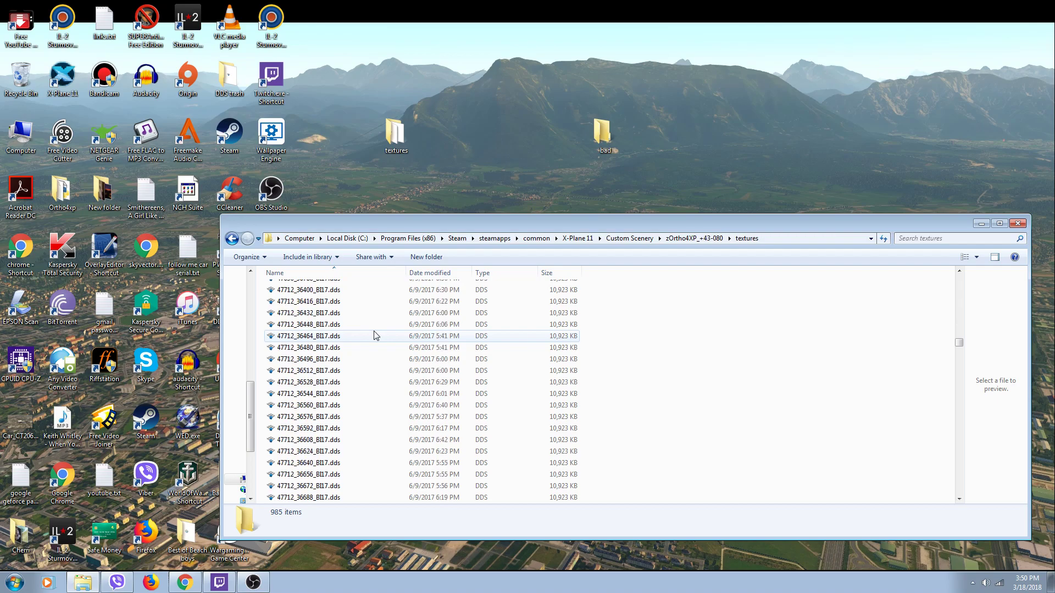
scroll(374, 336, up, 5)
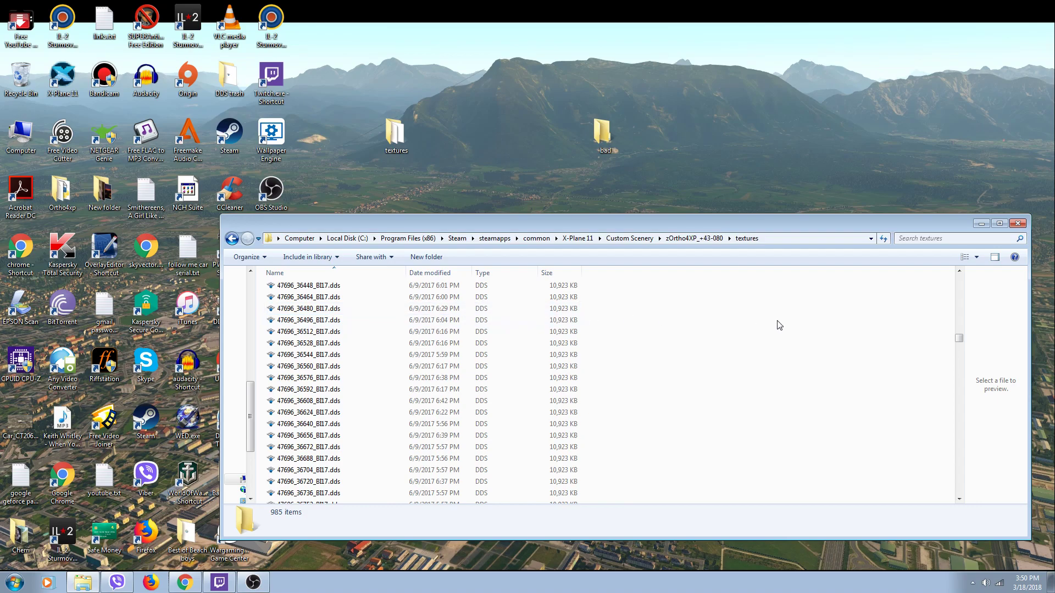
drag(959, 338, 959, 279)
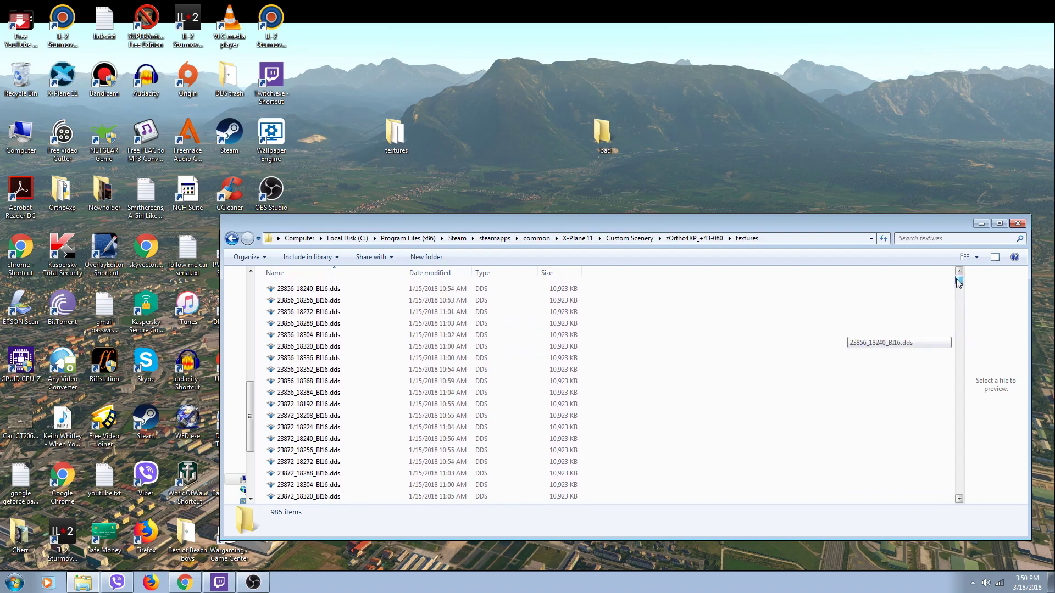
- Inspect 23856_18240_BI16.dds and 23856_18304_BI16.dds in DDS Viewer, then clear the selection
double_click(317, 292)
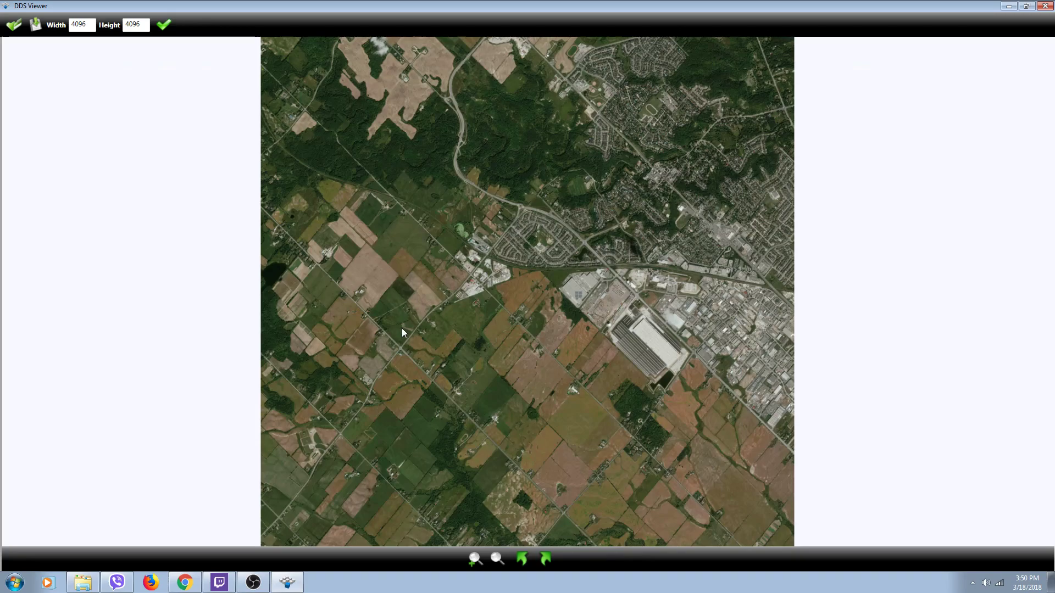
click(1044, 6)
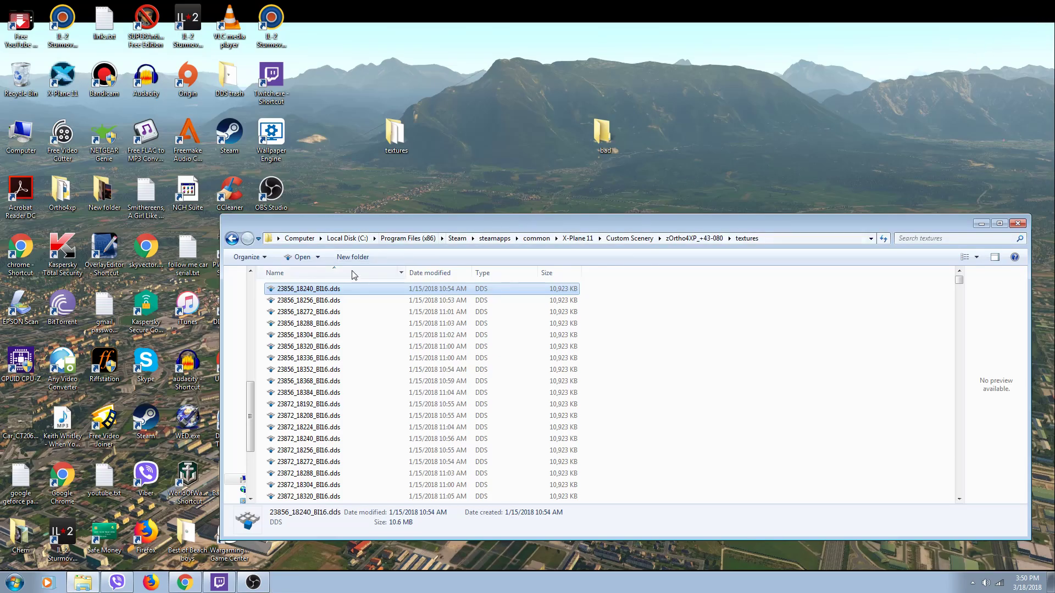
double_click(300, 335)
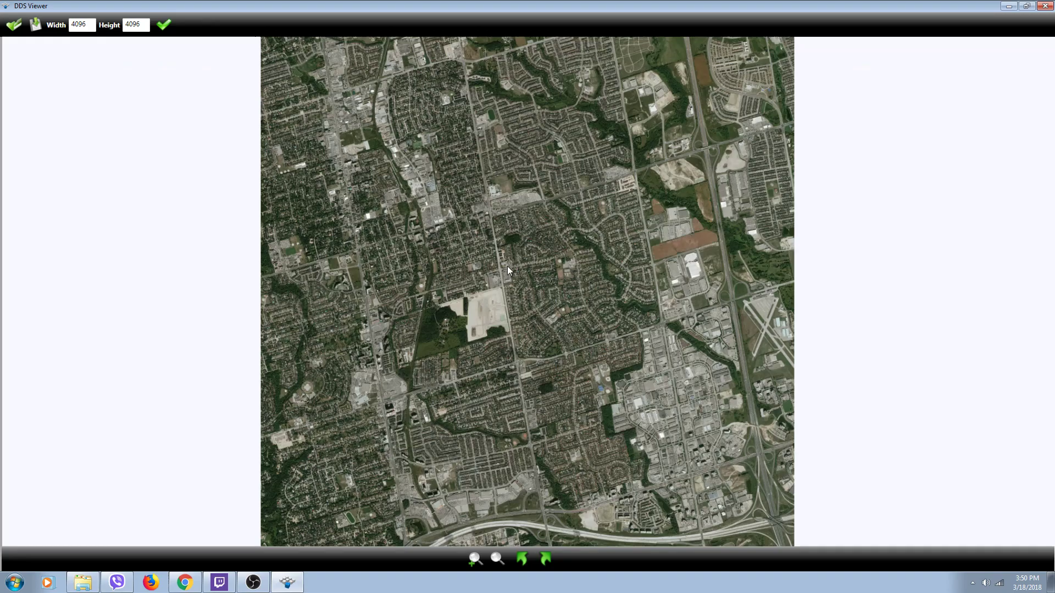
click(1045, 6)
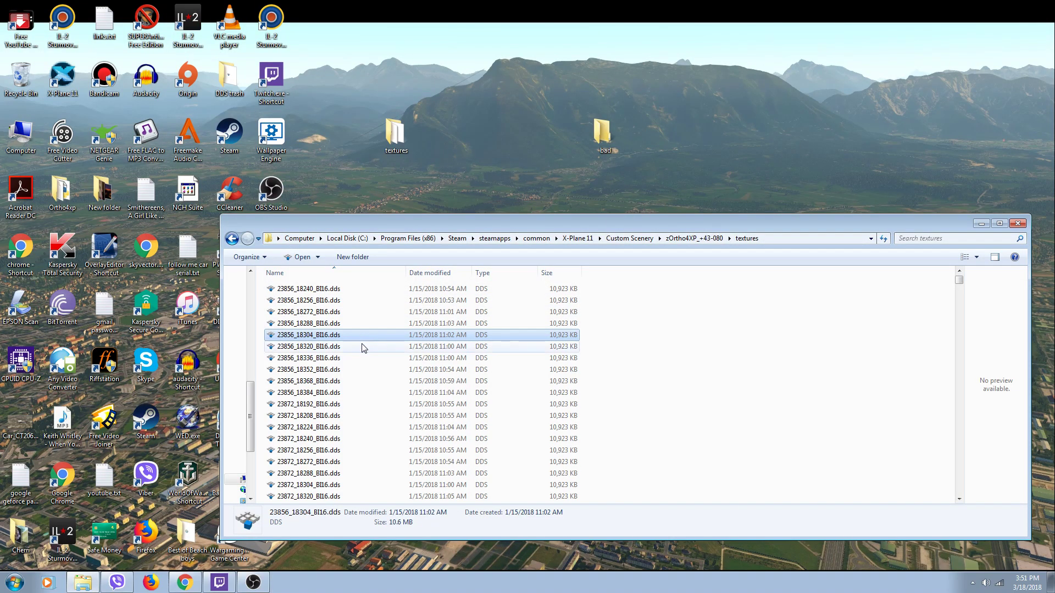
click(687, 328)
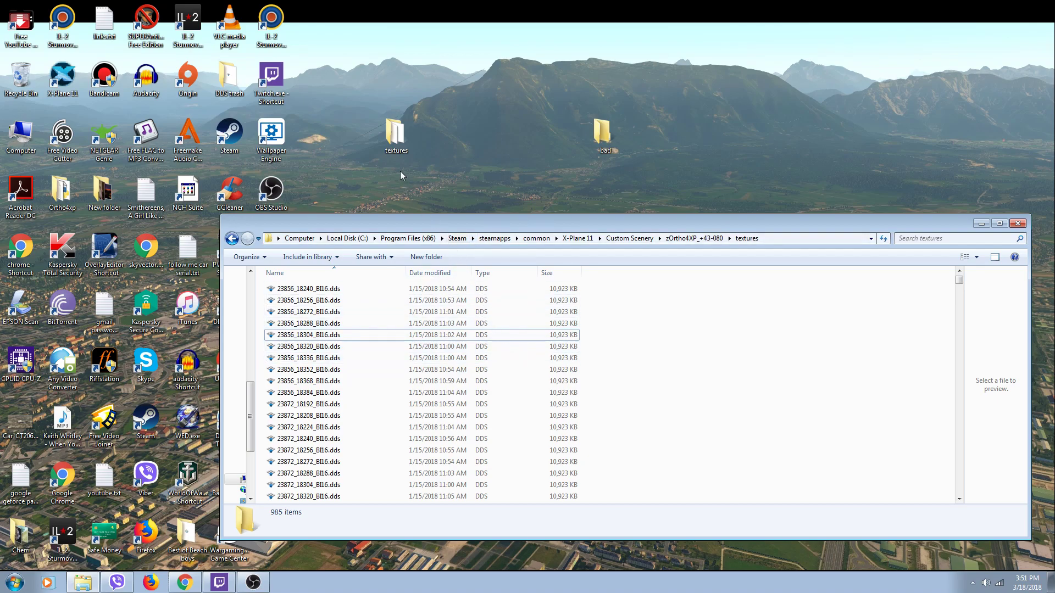
- Return to zOrtho4XP_+43-080, reopen its textures folder, and select the desktop textures folder
click(232, 238)
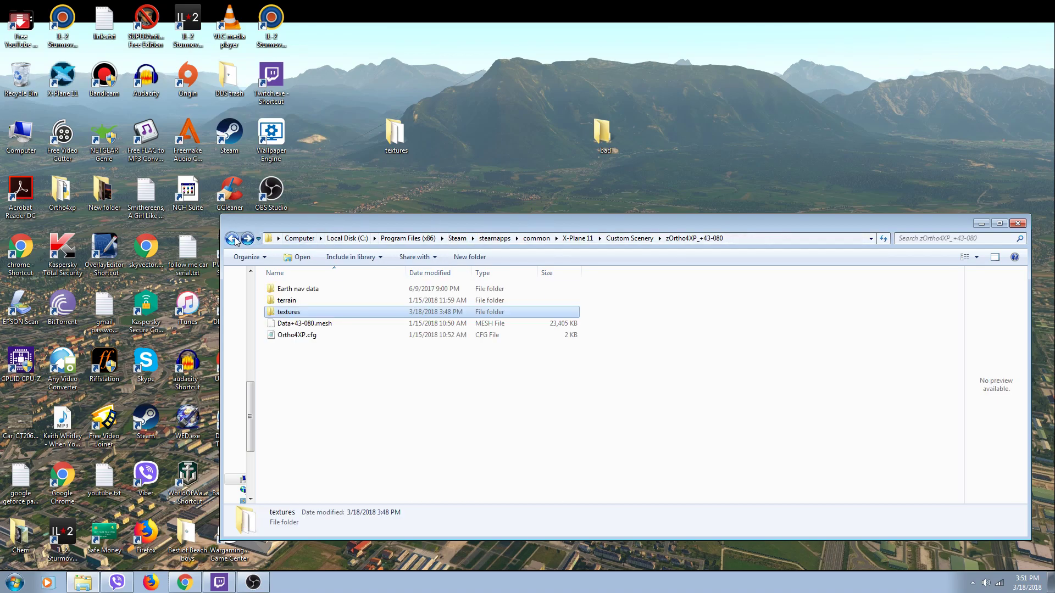
double_click(281, 312)
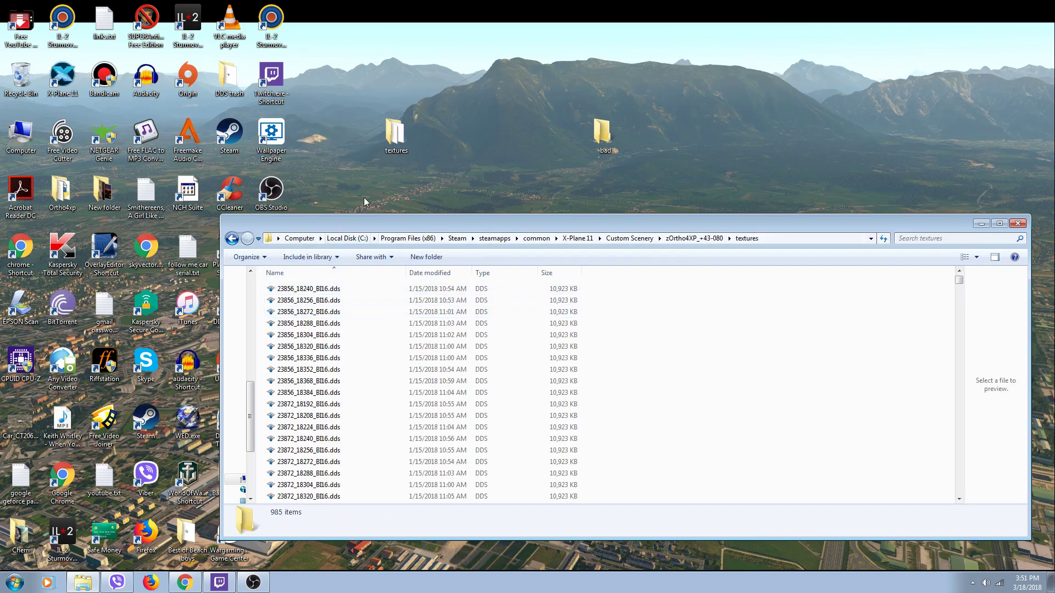
click(392, 152)
double_click(336, 289)
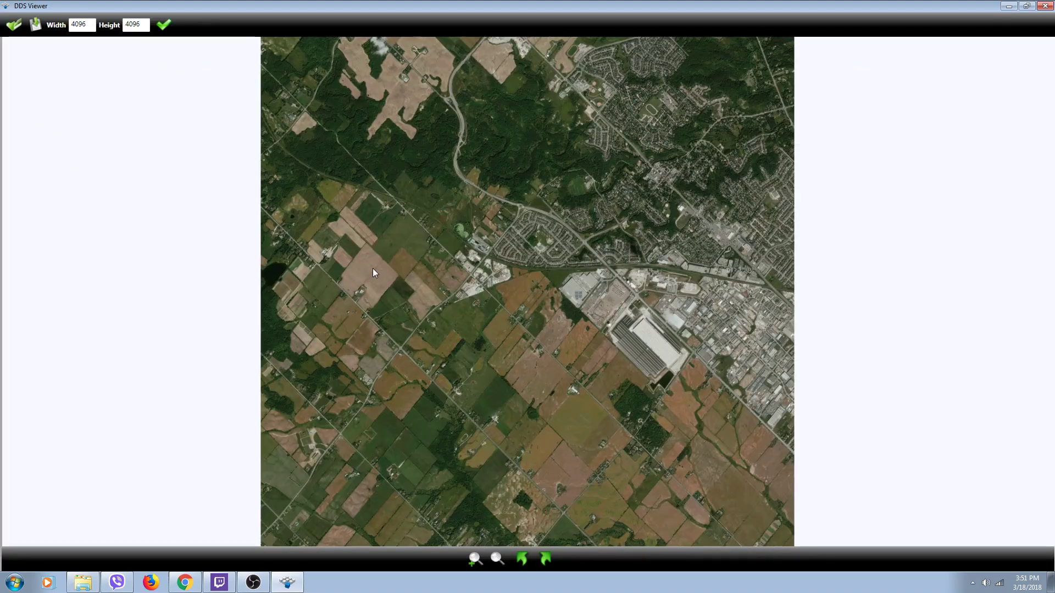
click(1044, 6)
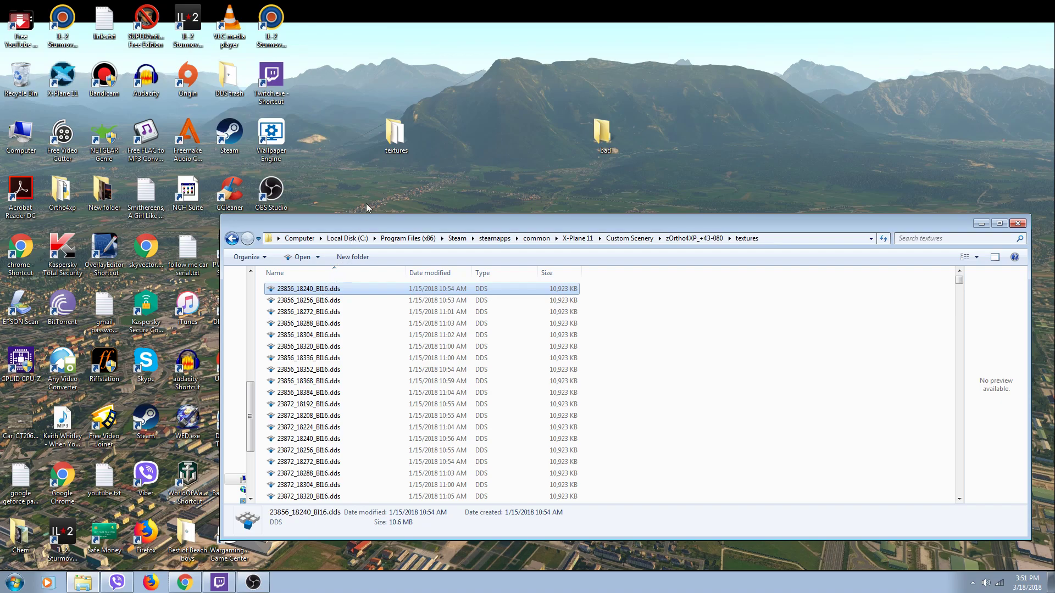
- Move 23856_18240_BI16.dds, then 23856_18256_BI16.dds after previewing it, into the desktop textures folder
drag(391, 155, 394, 156)
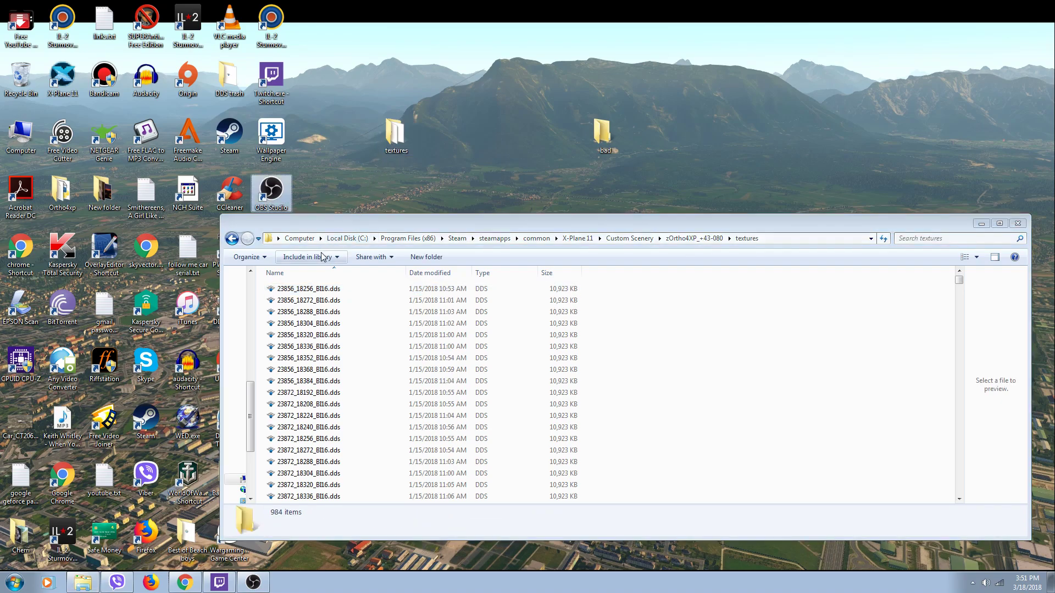
click(301, 288)
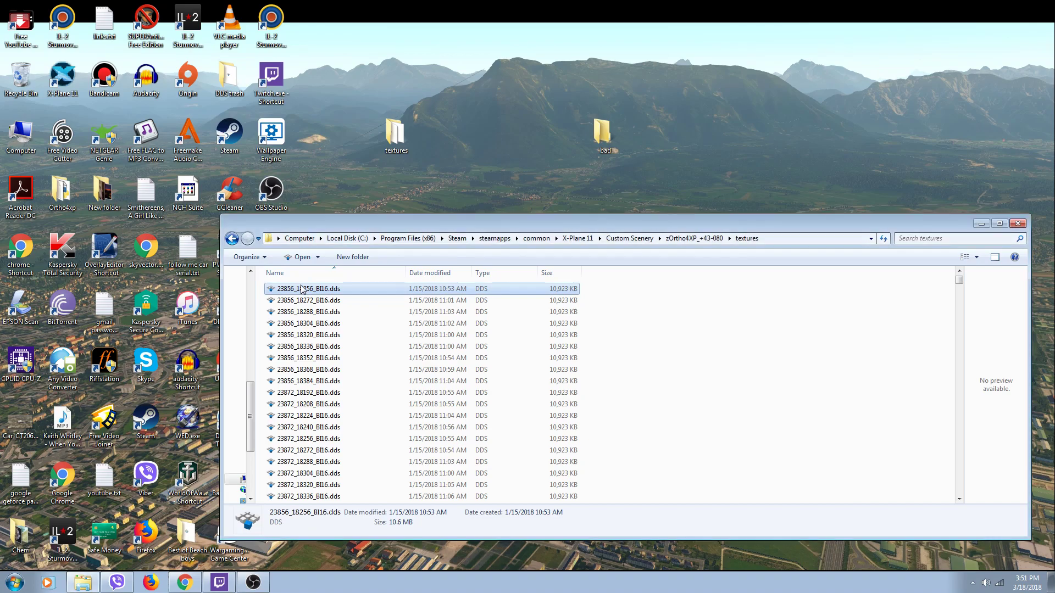
click(302, 289)
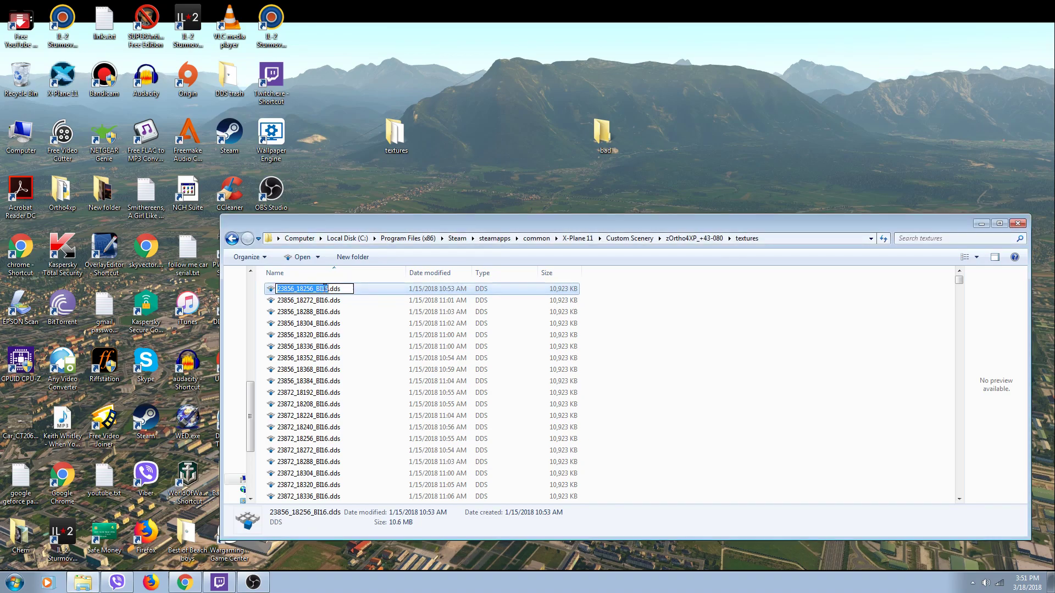
click(612, 287)
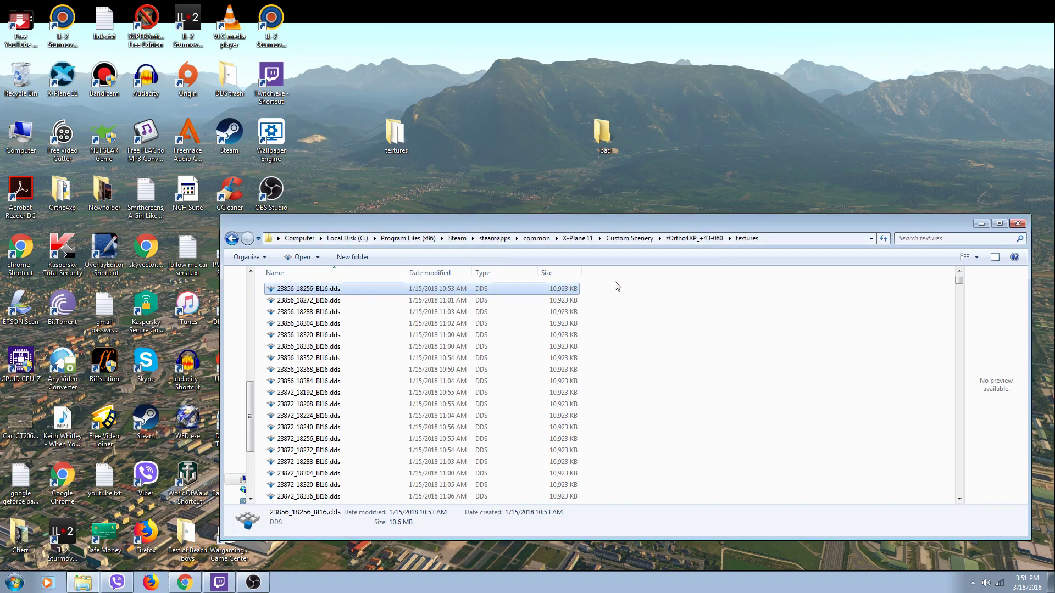
double_click(322, 290)
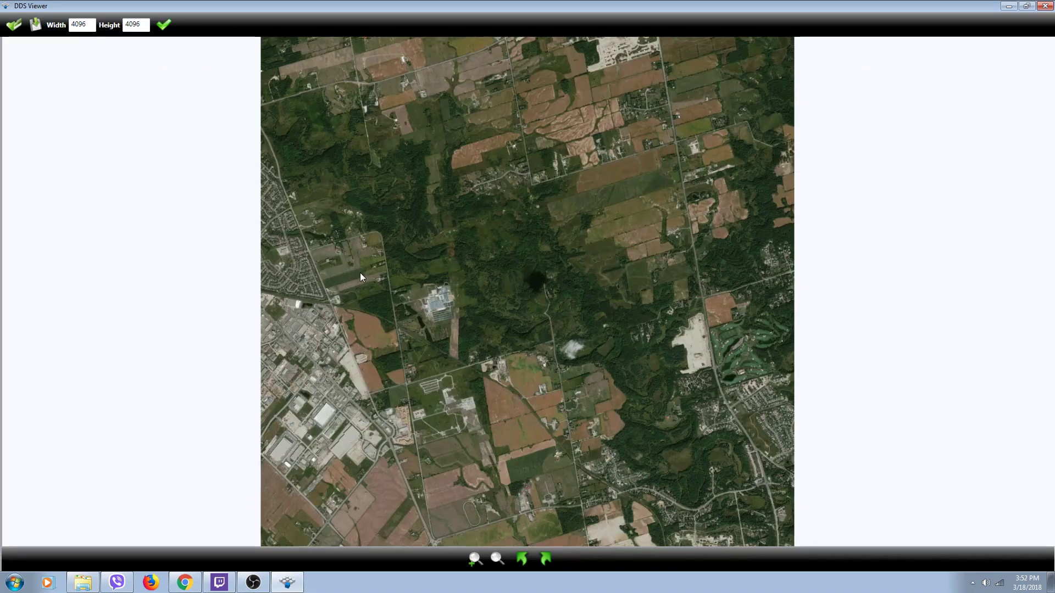
click(1044, 6)
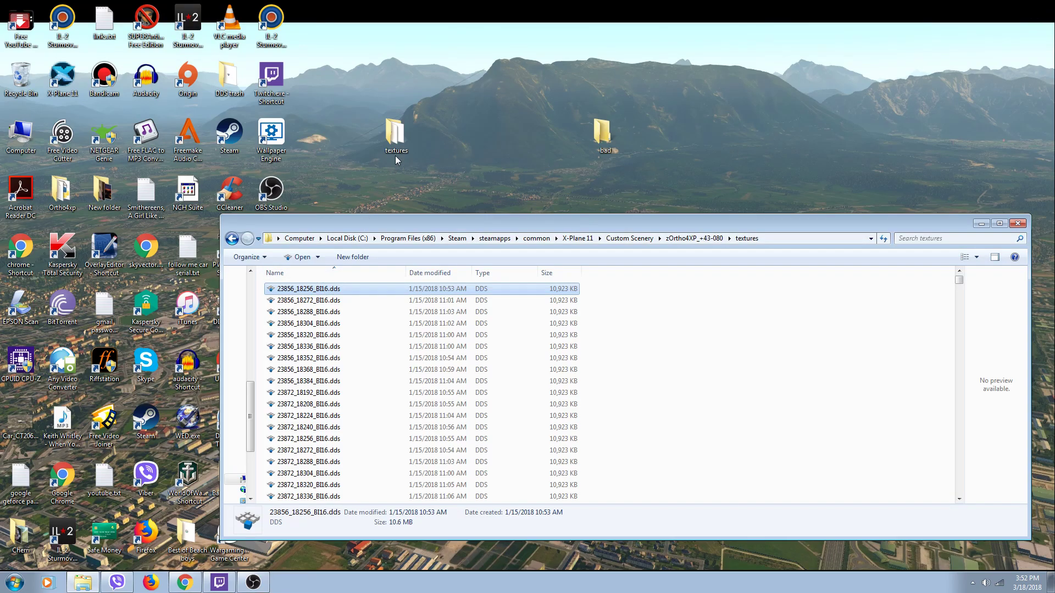
drag(394, 156, 400, 141)
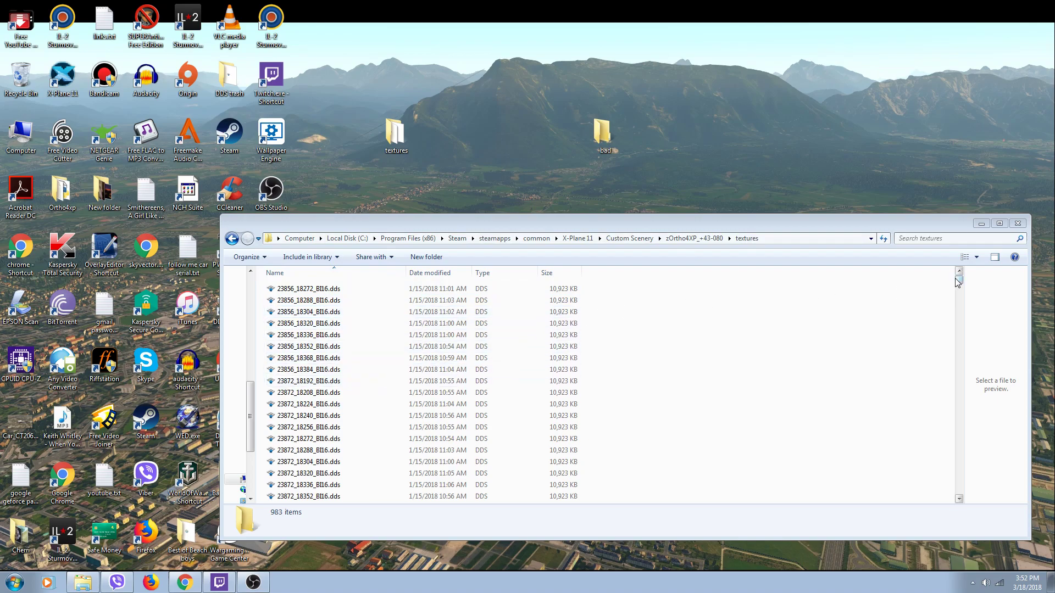
mouse_move(957, 281)
mouse_down()
mouse_move(958, 362)
mouse_move(957, 278)
mouse_up()
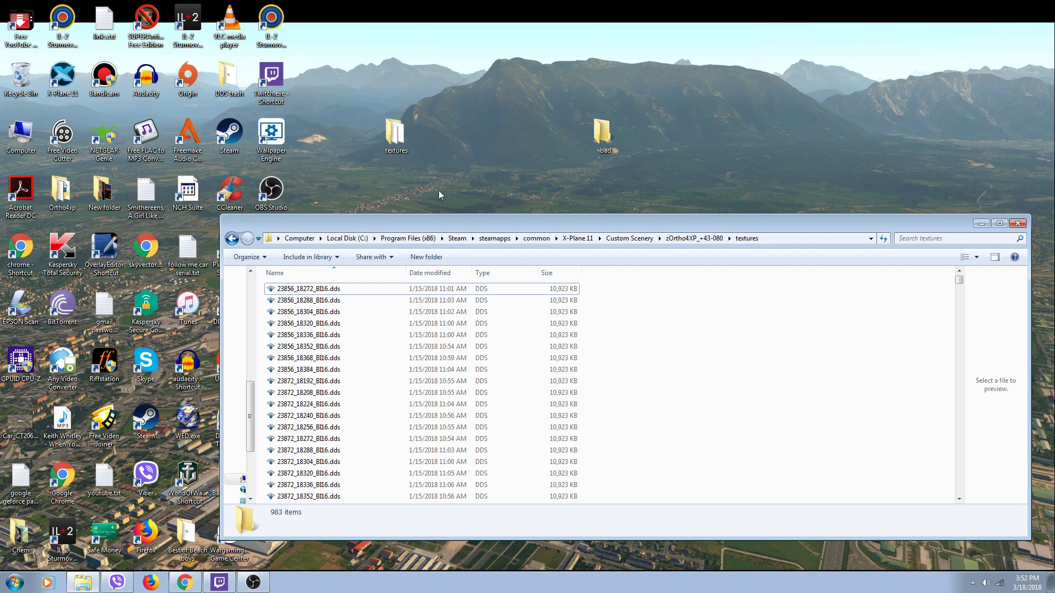
scroll(604, 428, down, 6)
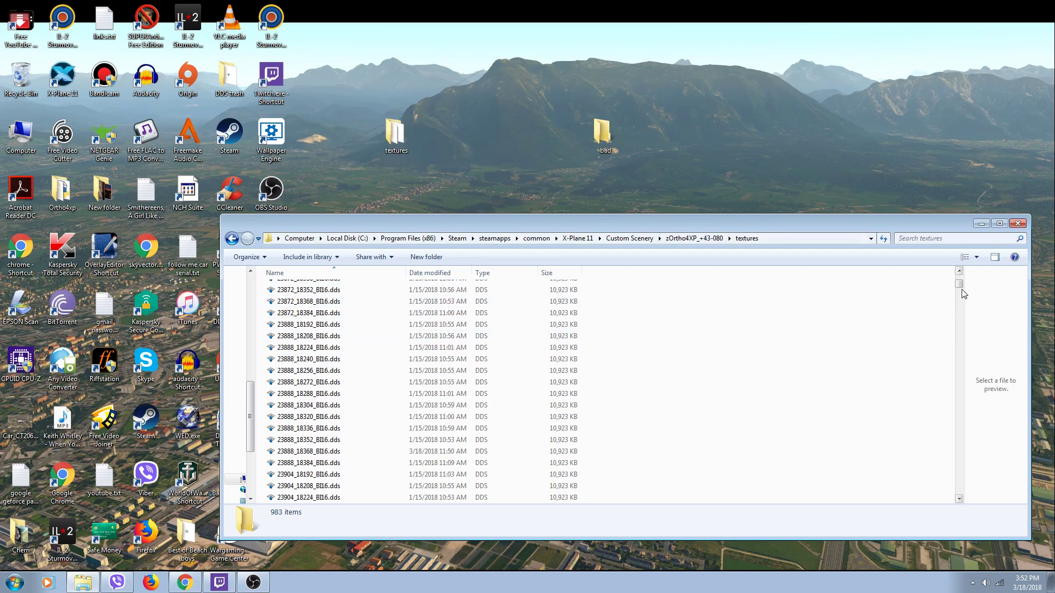
mouse_move(958, 284)
mouse_down()
mouse_move(945, 497)
mouse_move(953, 280)
mouse_up()
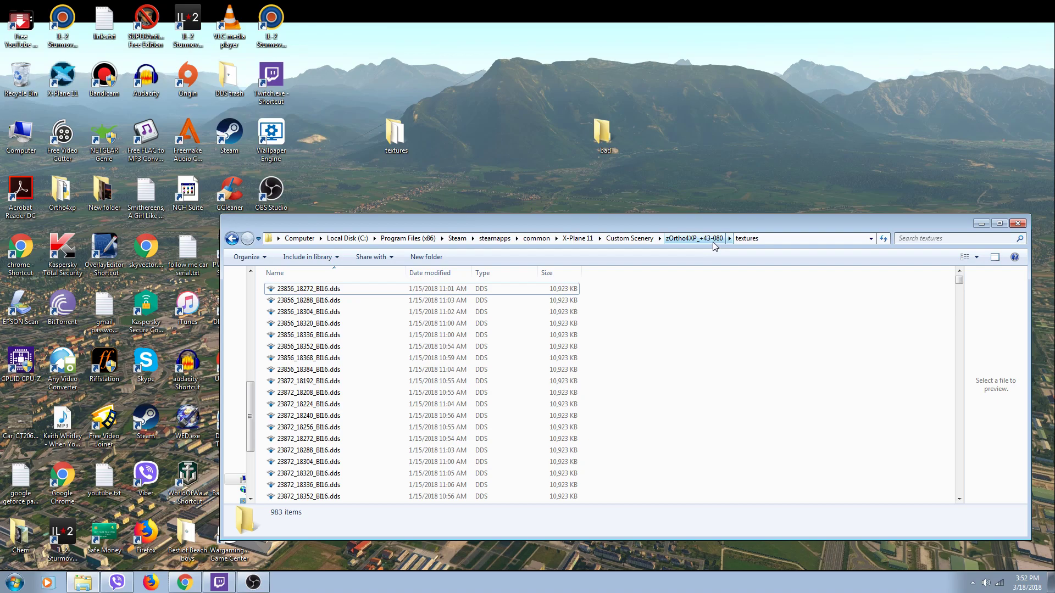
- Reopen the tile's textures folder to confirm 983 files remain, then switch to OBS Studio
click(231, 240)
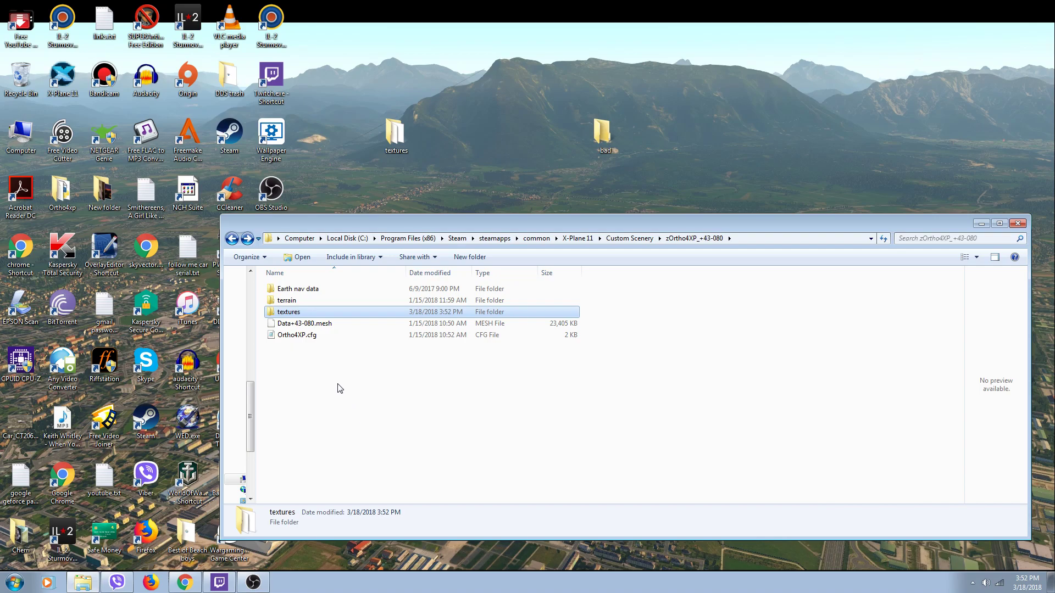
double_click(291, 313)
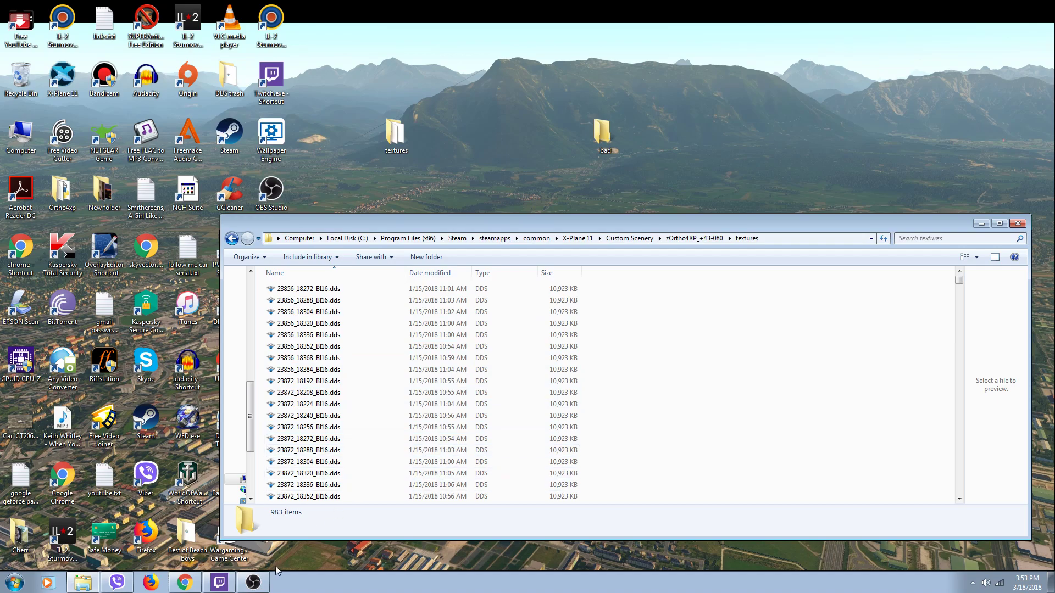
click(253, 583)
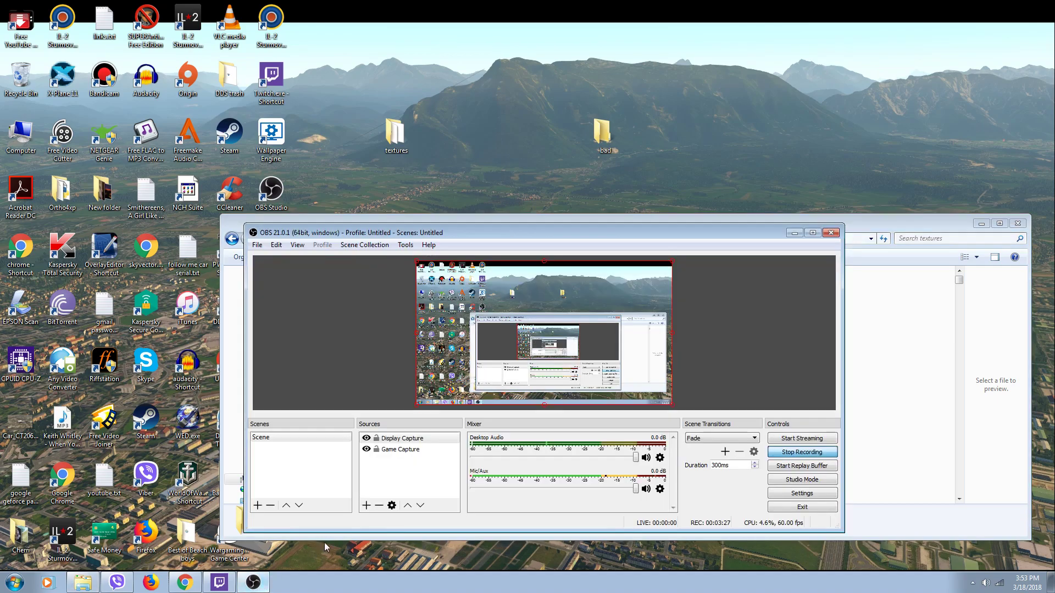